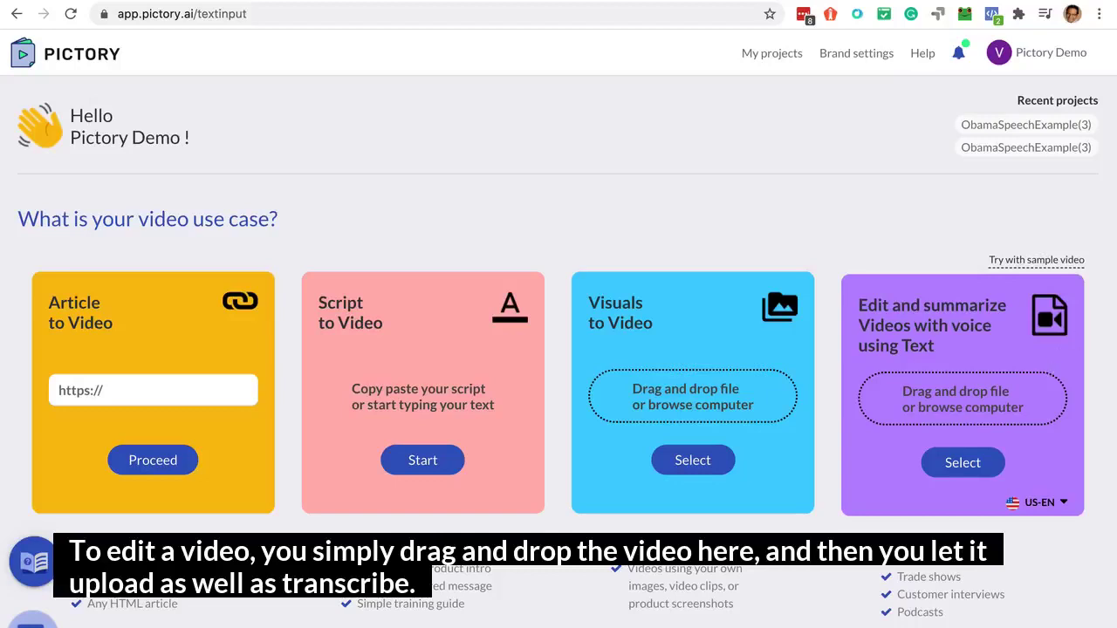
# - Upload the ObamaSpeechExample speech video to 'Edit and summarize Videos' and have it transcribed
pyautogui.moveTo(1116, 384); pyautogui.dragTo(913, 404)
pyautogui.click(962, 468)
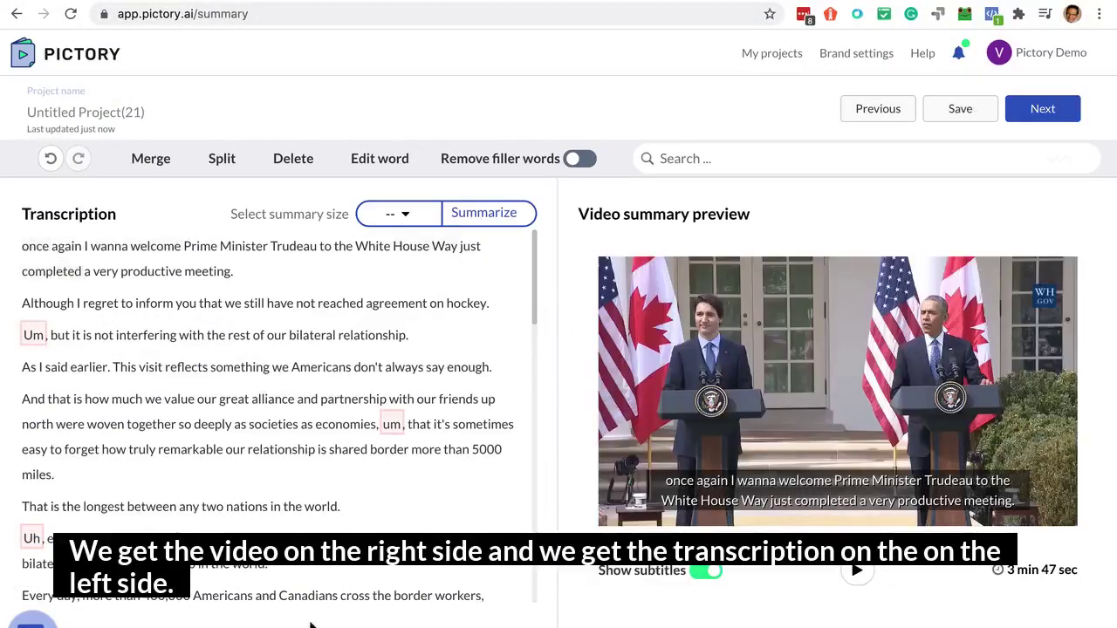
# - Search the transcript for 'Canada' and delete the sentence about 400,000 Americans and Canadians crossing the border
pyautogui.click(725, 159)
pyautogui.write('c')
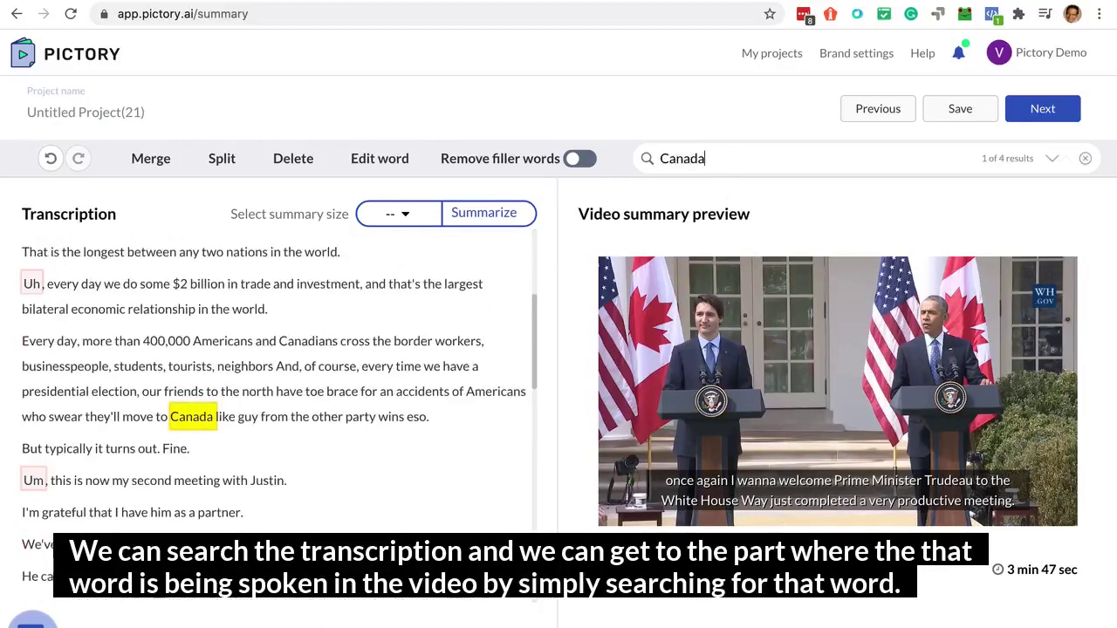
pyautogui.click(40, 343)
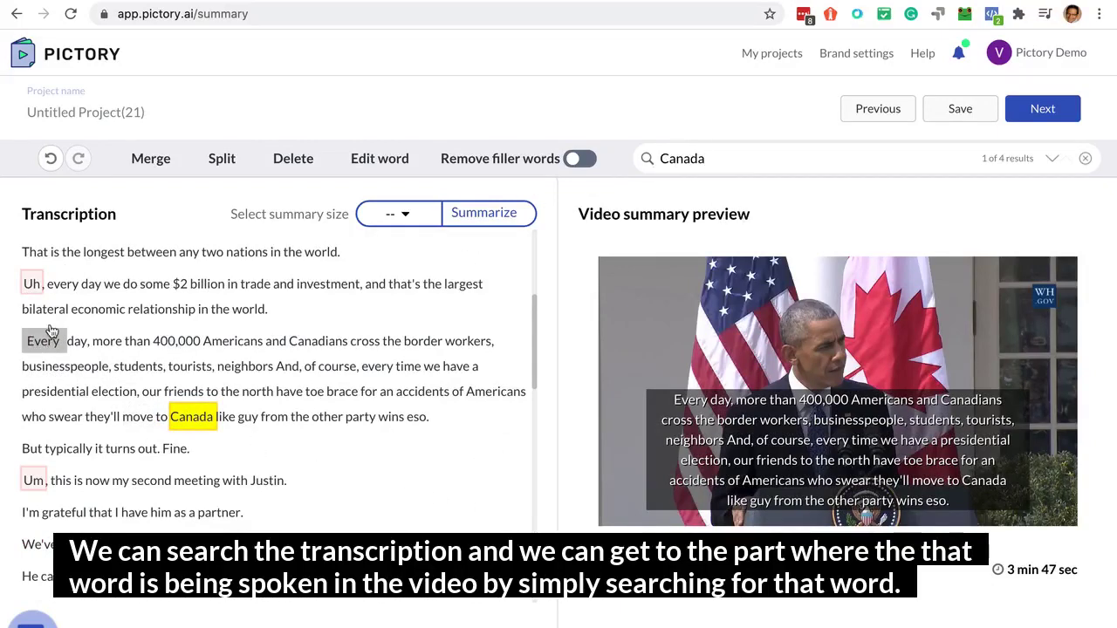
pyautogui.moveTo(46, 349); pyautogui.dragTo(436, 437)
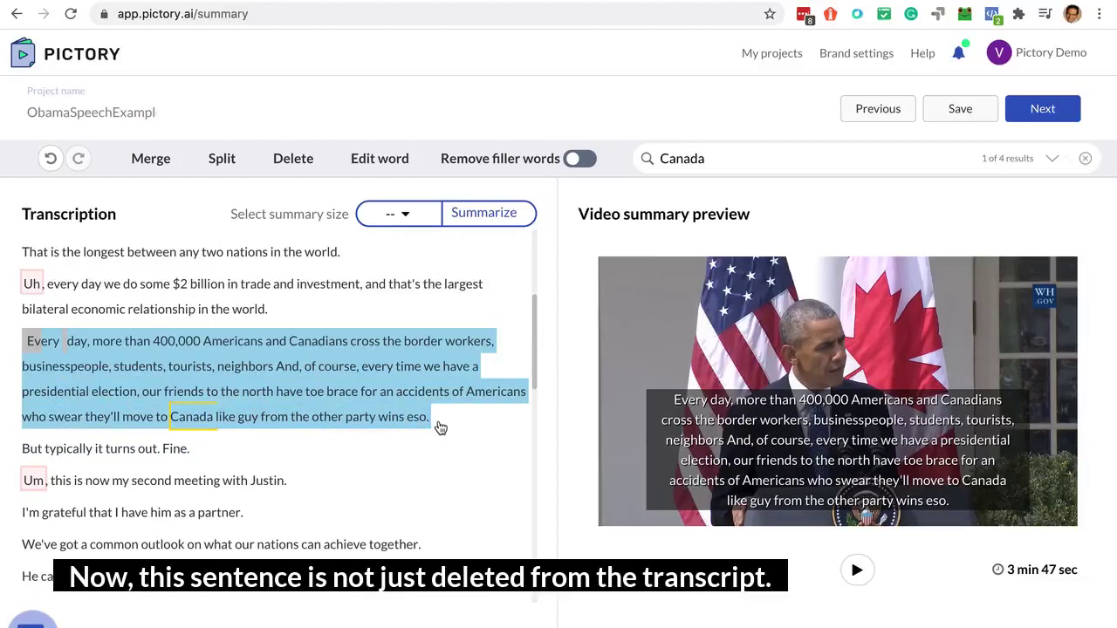
pyautogui.click(288, 161)
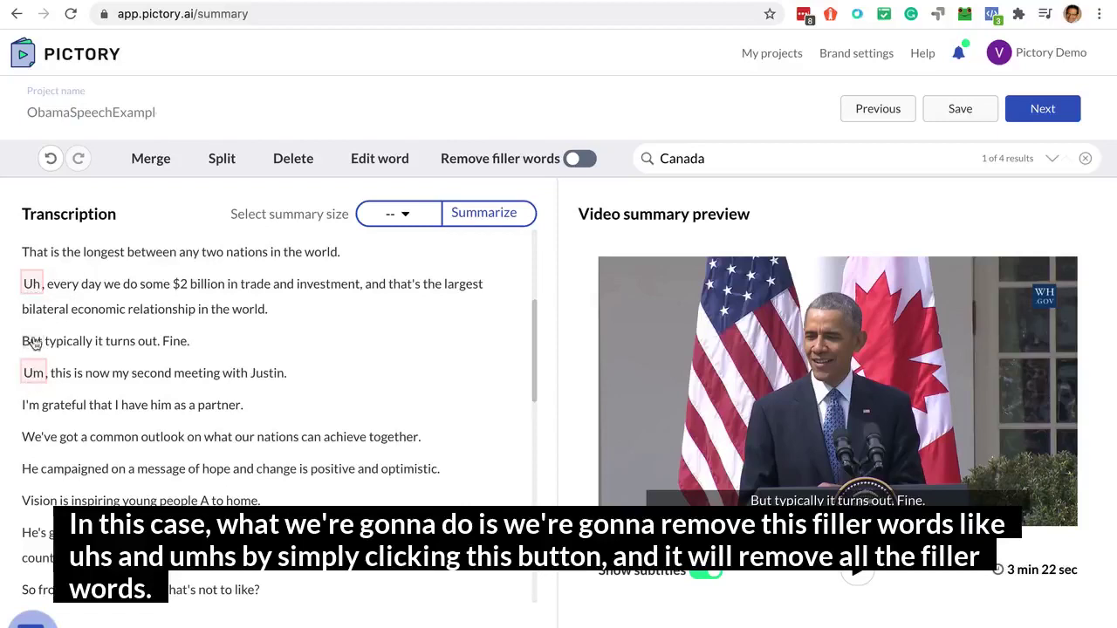
# - Enable 'Remove filler words' so the Uhs and Ums are stripped, cutting the video to 3 min 11 sec
pyautogui.click(580, 159)
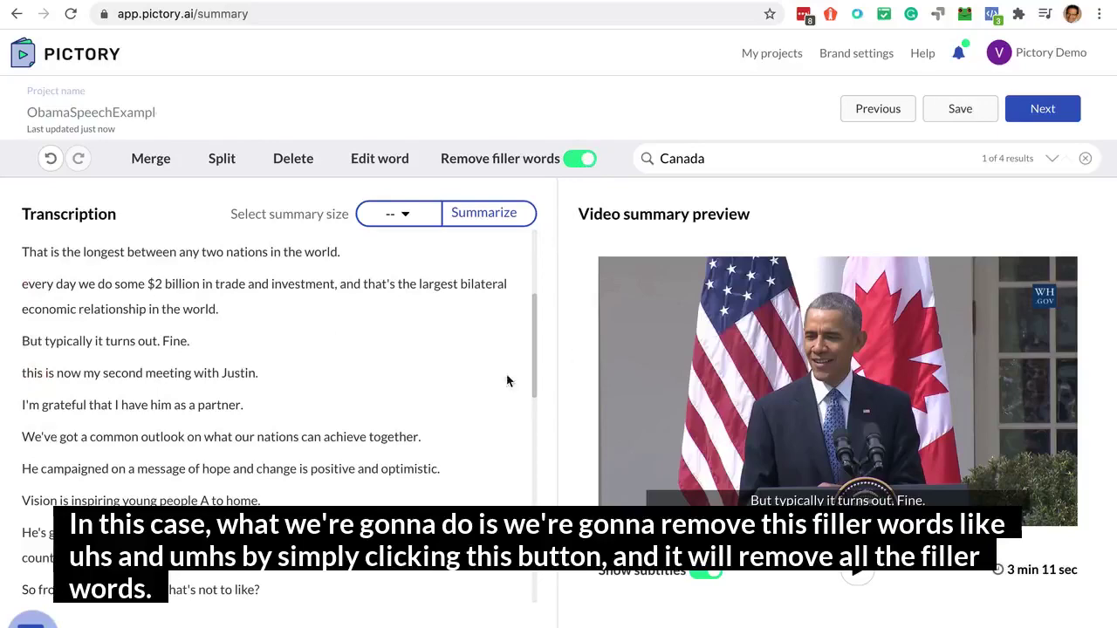
pyautogui.scroll(3, 302, 391)
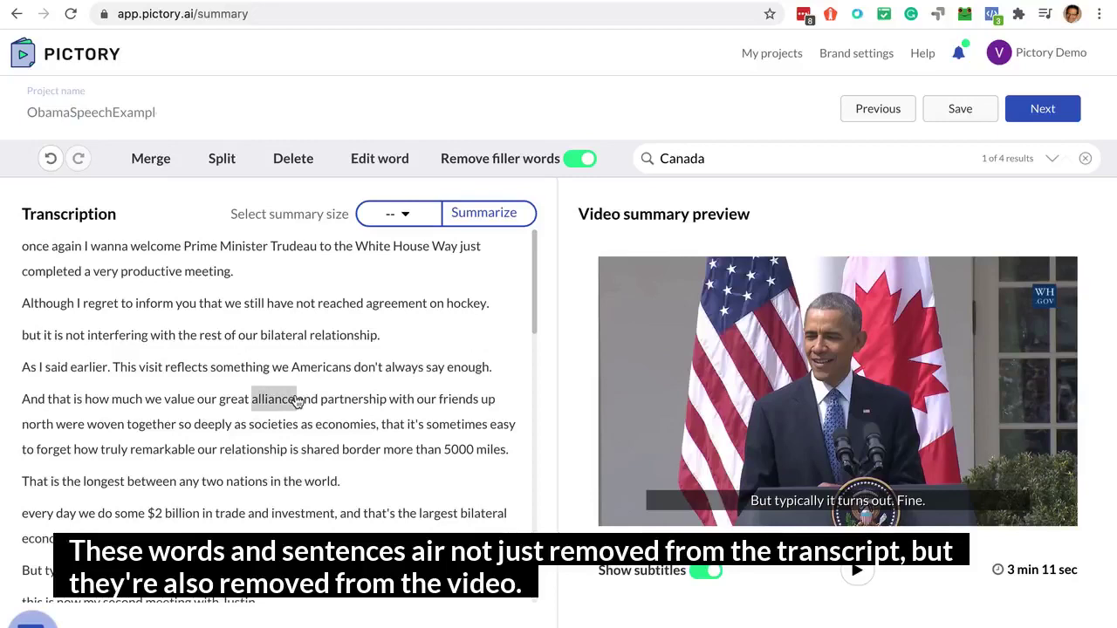
# - Generate a 10% summary of the speech
pyautogui.click(406, 217)
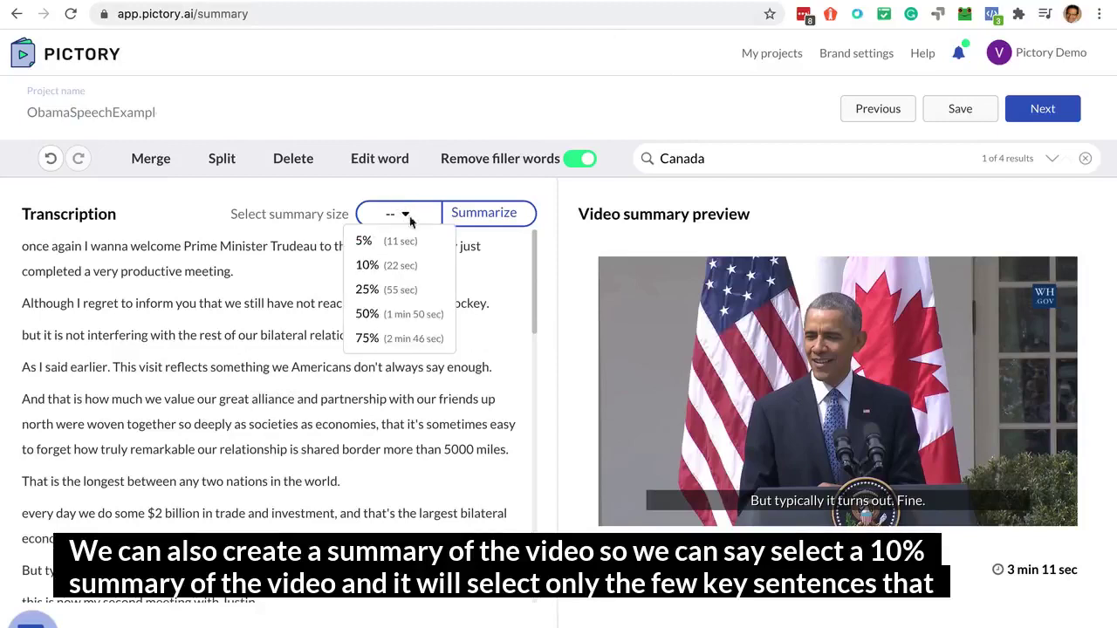
pyautogui.click(401, 270)
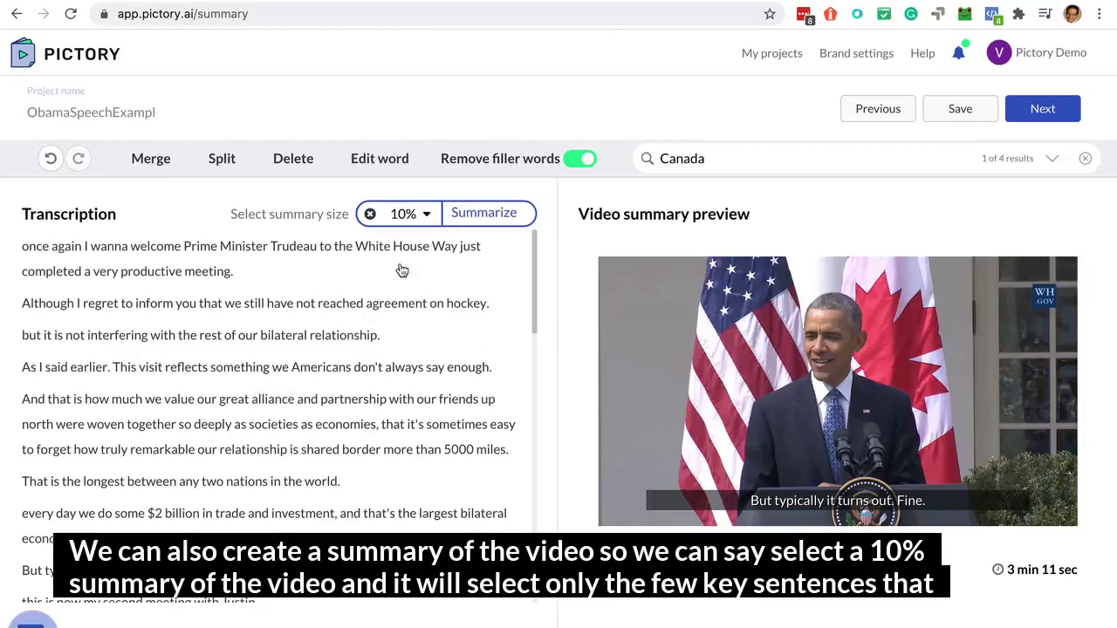
pyautogui.click(498, 215)
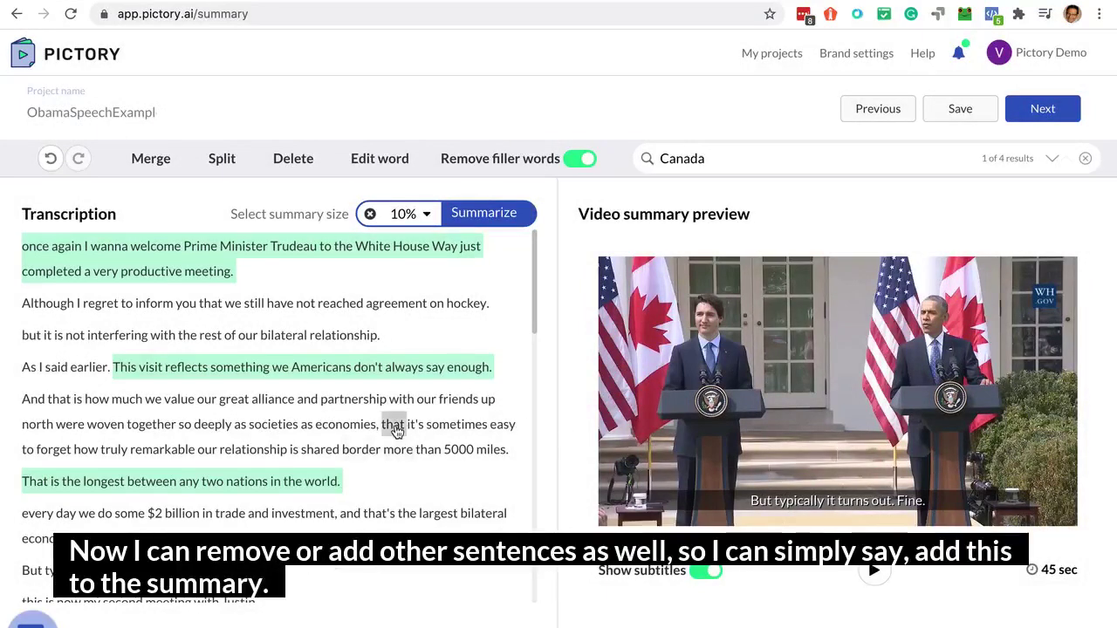
# - Add the valuing-the-alliance sentence to the summary and remove the longest-border sentence
pyautogui.scroll(-1, 395, 431)
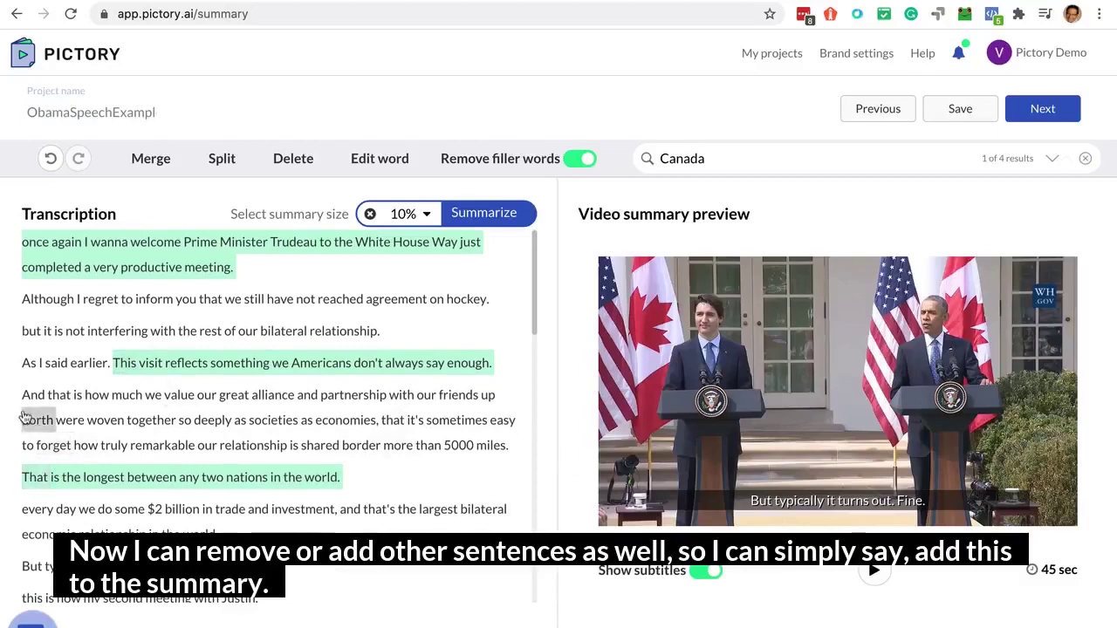
pyautogui.moveTo(29, 397); pyautogui.dragTo(516, 457)
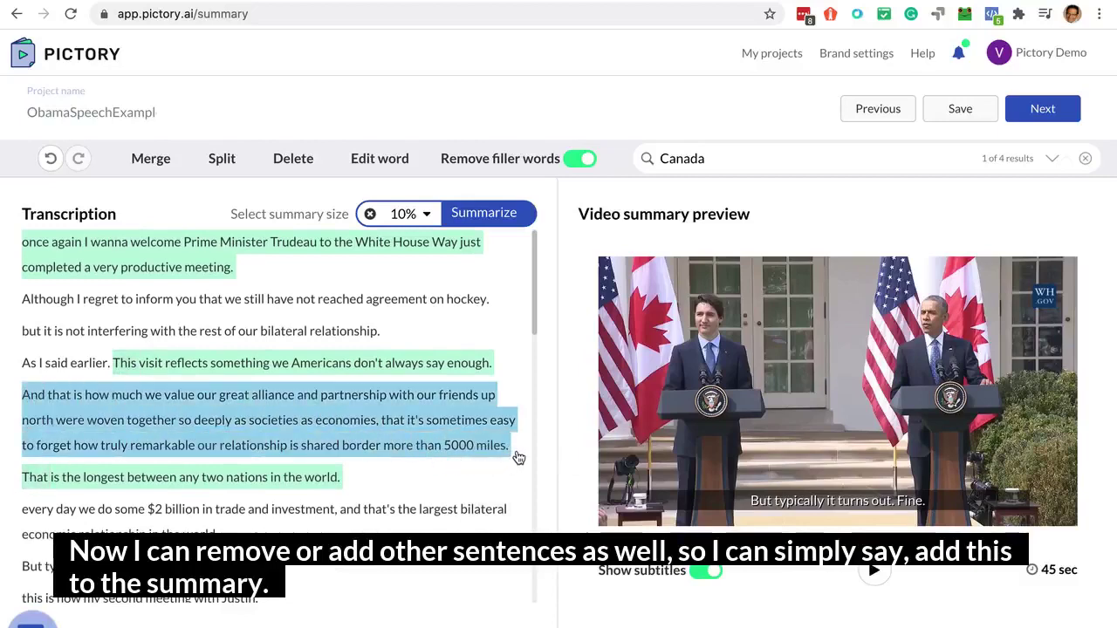
pyautogui.click(552, 466)
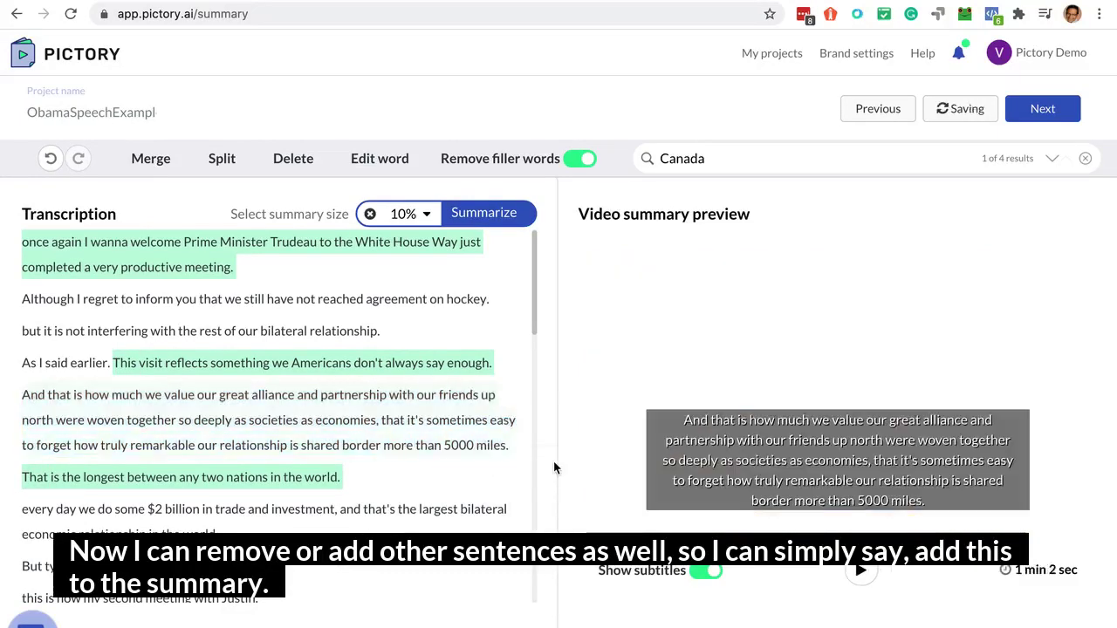
pyautogui.moveTo(44, 478); pyautogui.dragTo(350, 473)
pyautogui.click(380, 481)
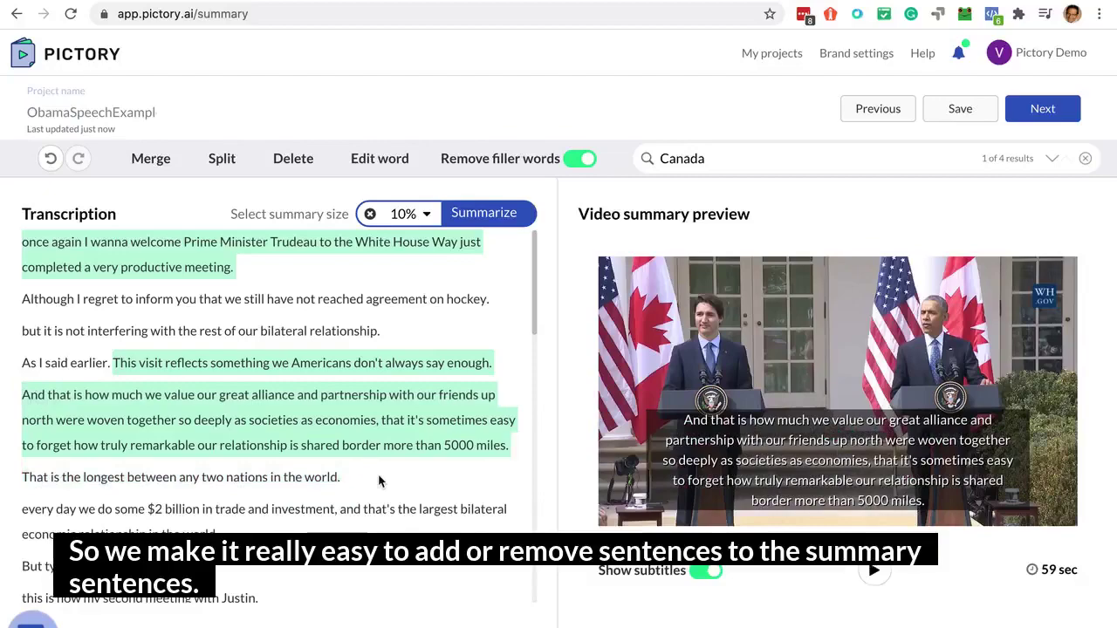
pyautogui.scroll(-10, 379, 481)
pyautogui.scroll(-3, 378, 481)
pyautogui.scroll(15, 380, 483)
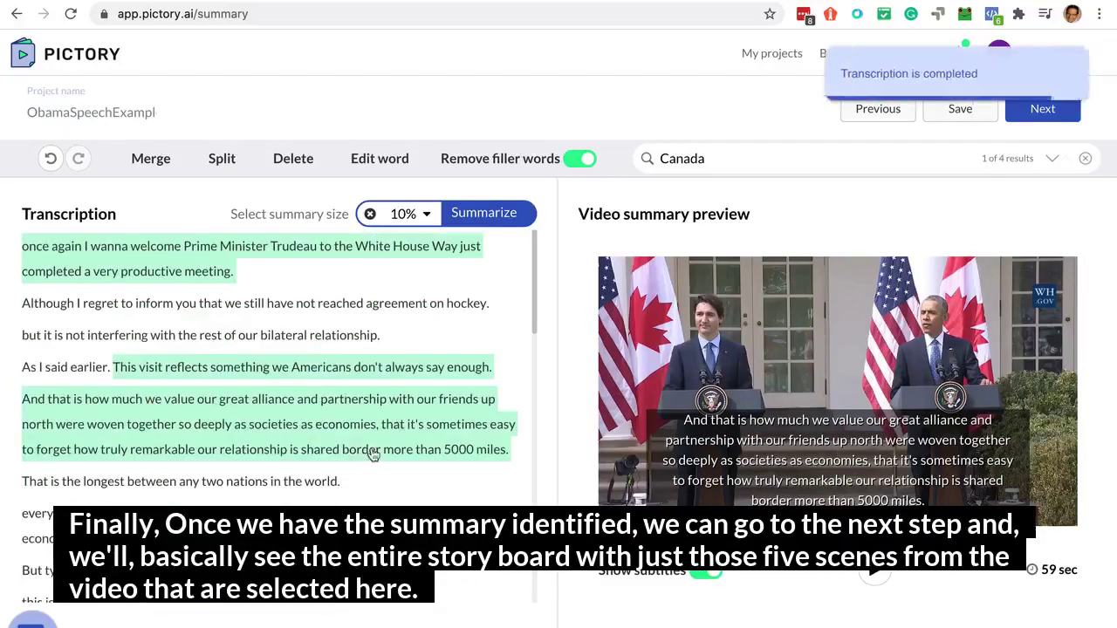
# - Build the six-scene storyboard, select Scene 3 about the alliance and border, and show the Visuals library
pyautogui.click(1042, 111)
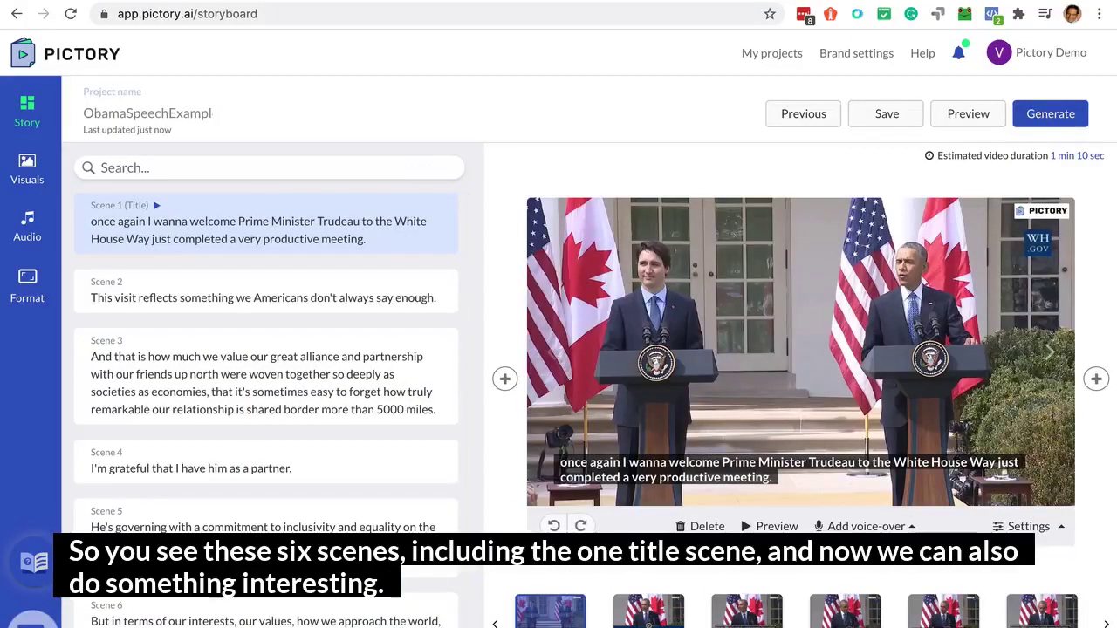
pyautogui.click(647, 609)
pyautogui.click(762, 622)
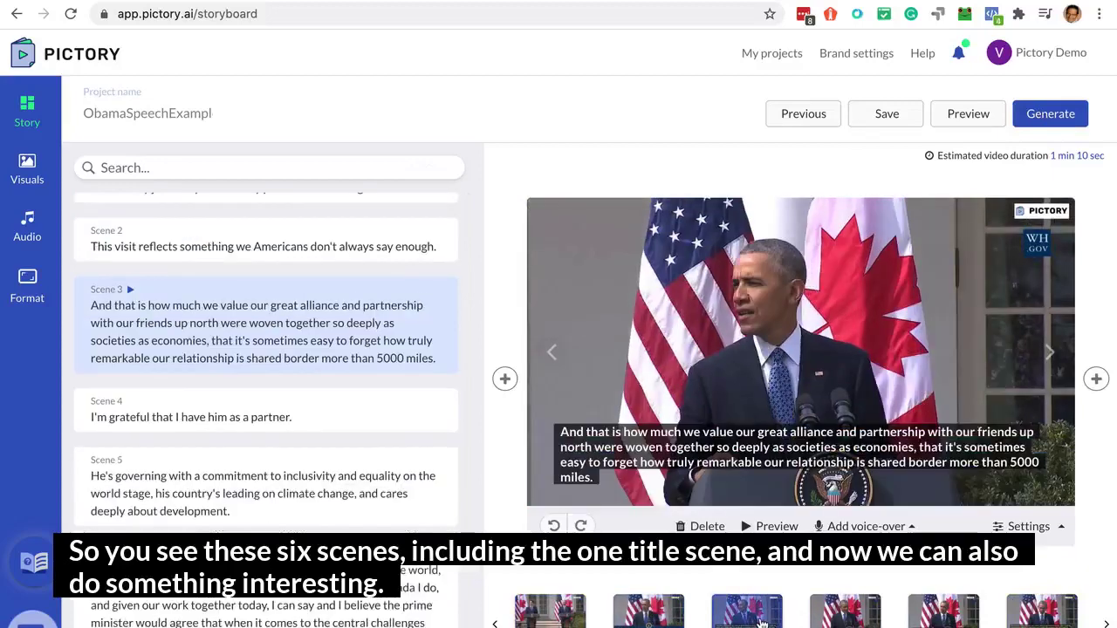
pyautogui.click(662, 613)
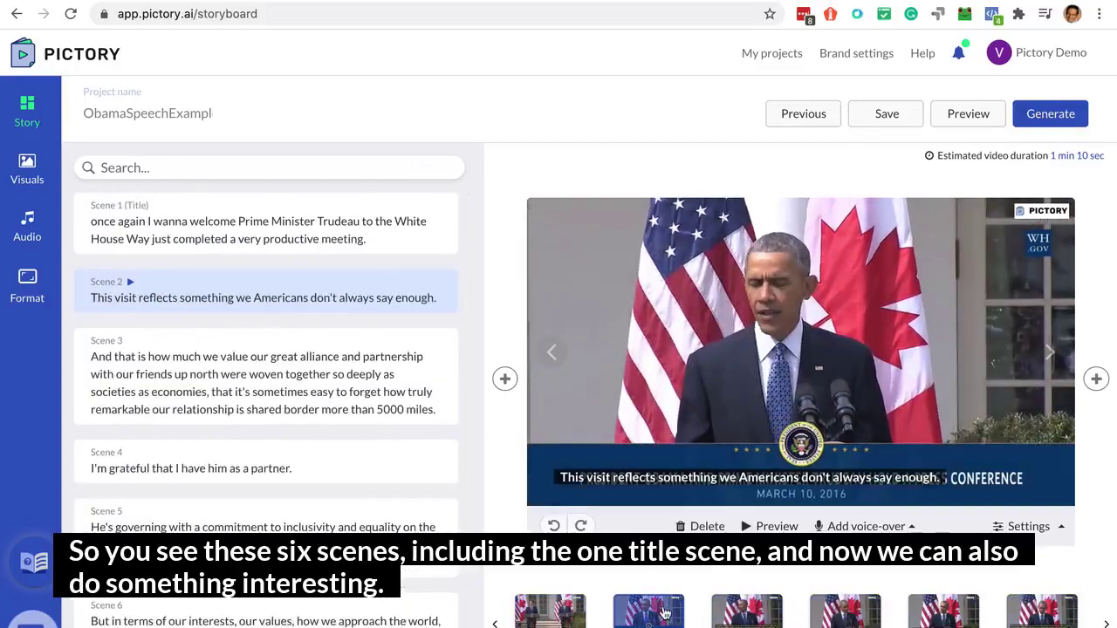
pyautogui.click(762, 604)
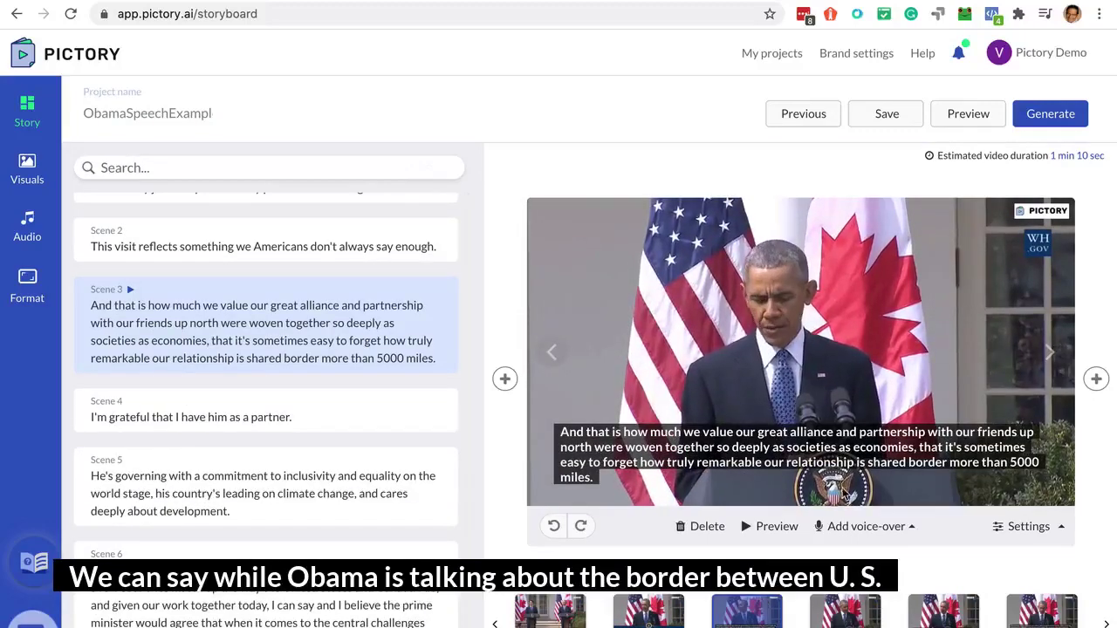
pyautogui.click(27, 169)
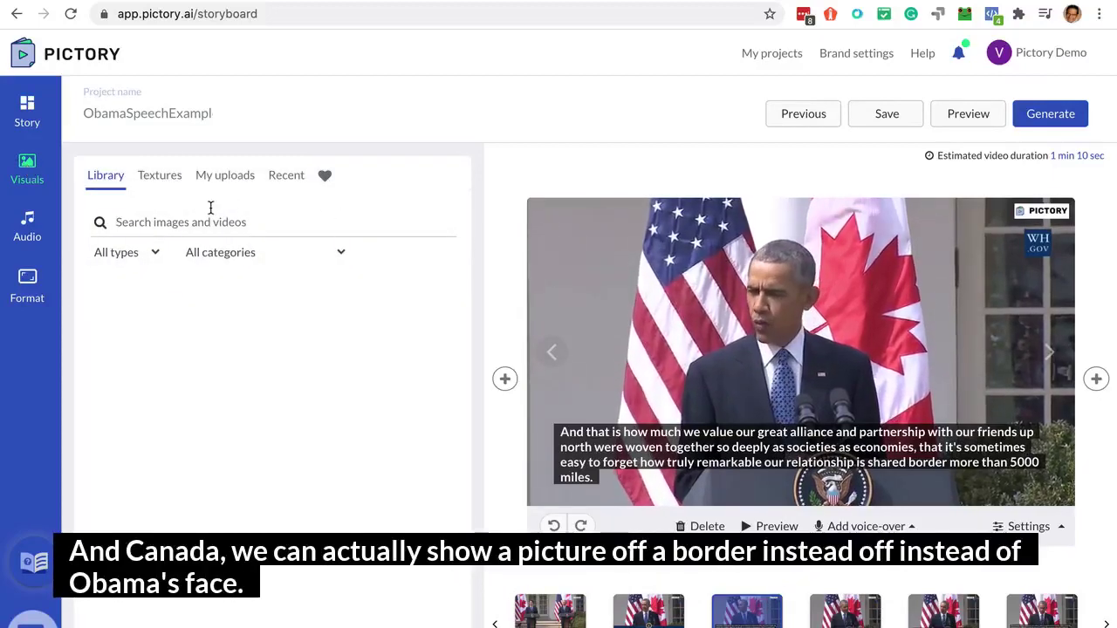
# - Search the stock library for 'border' and apply the snowy border-crossing clip to Scene 3
pyautogui.click(120, 222)
pyautogui.write('border')
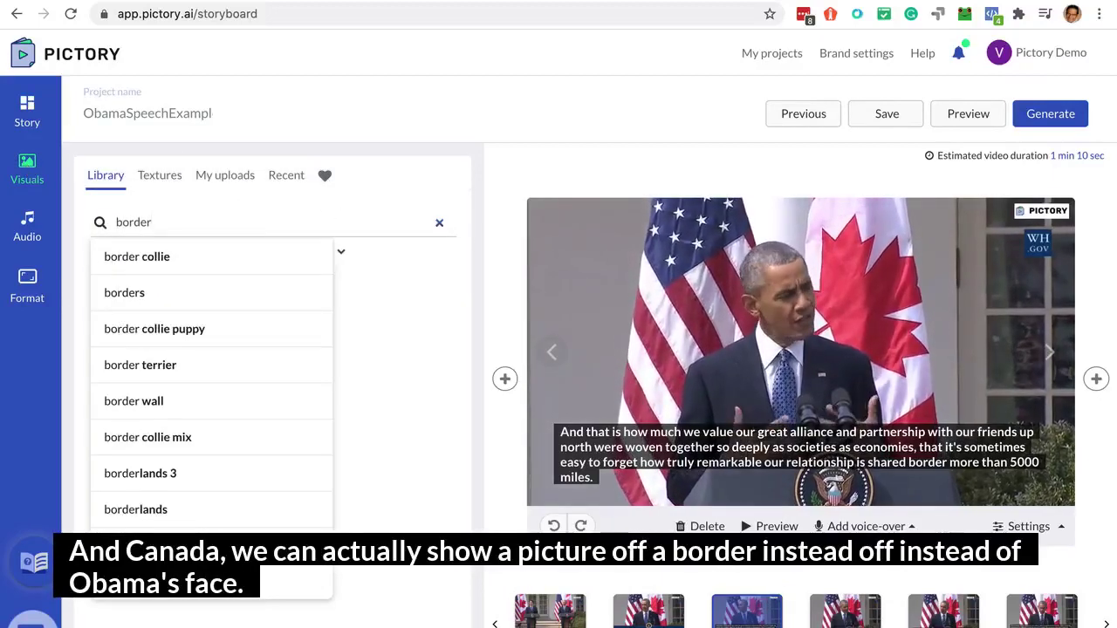
pyautogui.press('Return')
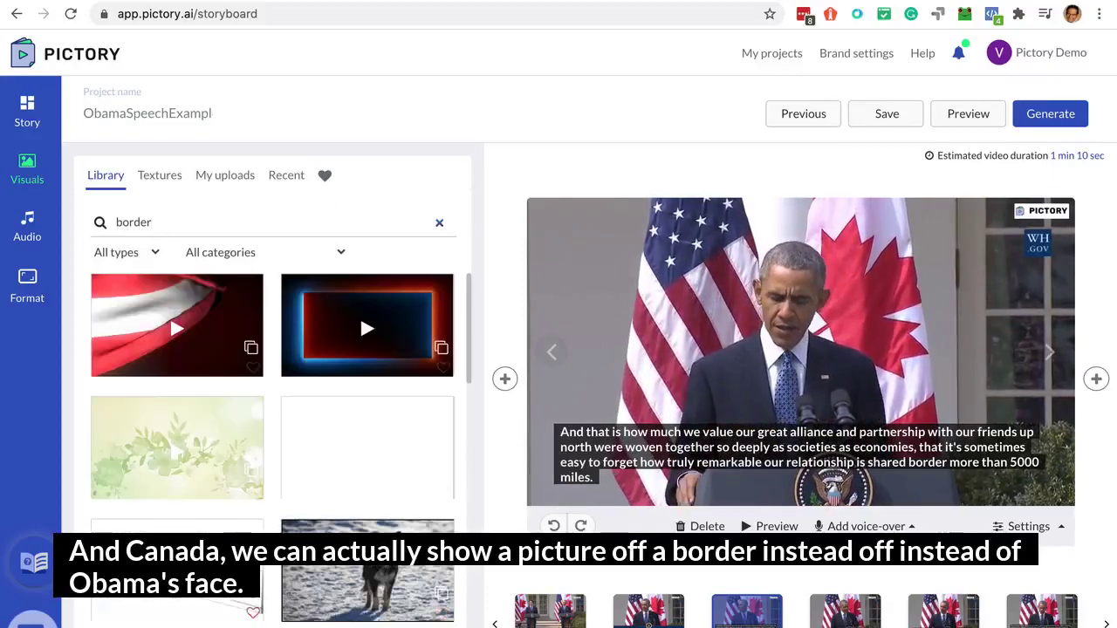
pyautogui.scroll(-10, 329, 504)
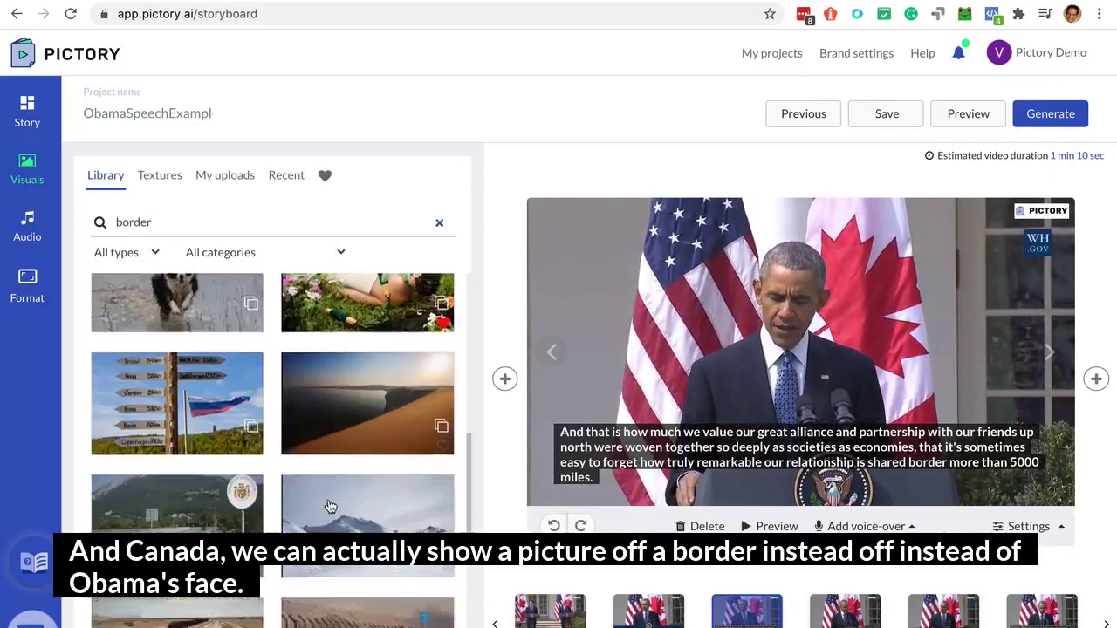
pyautogui.scroll(-5, 329, 504)
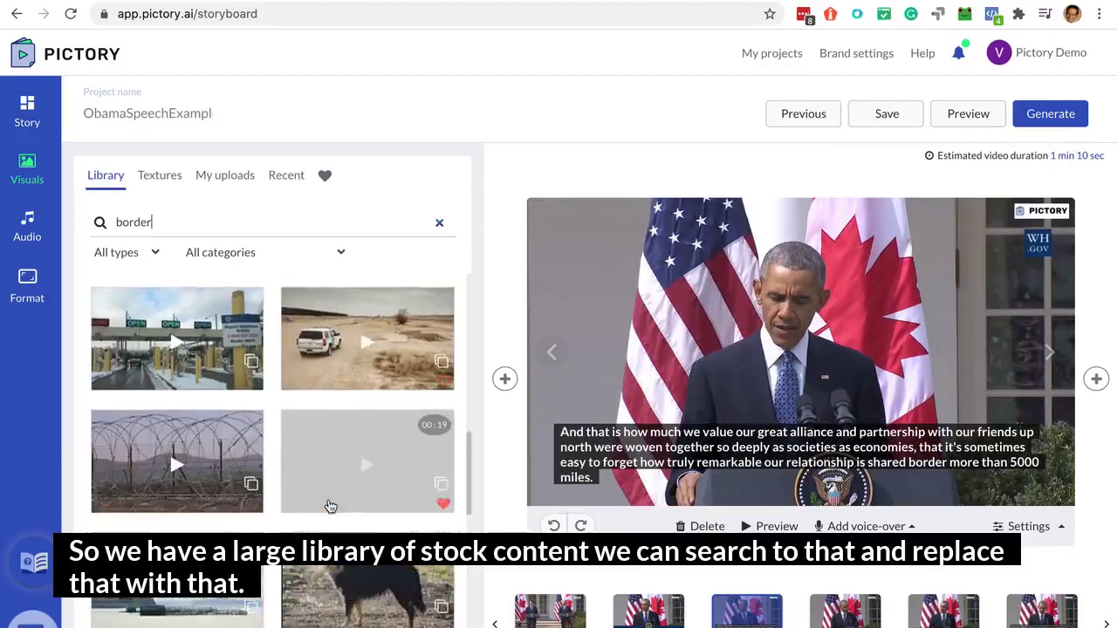
pyautogui.scroll(4, 329, 504)
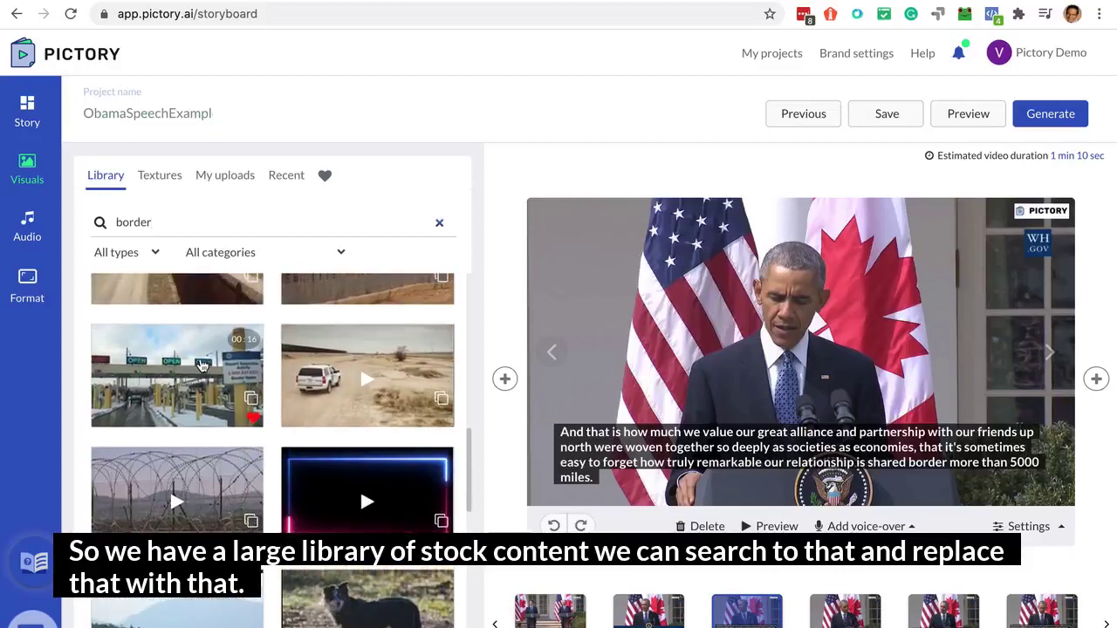
pyautogui.click(201, 365)
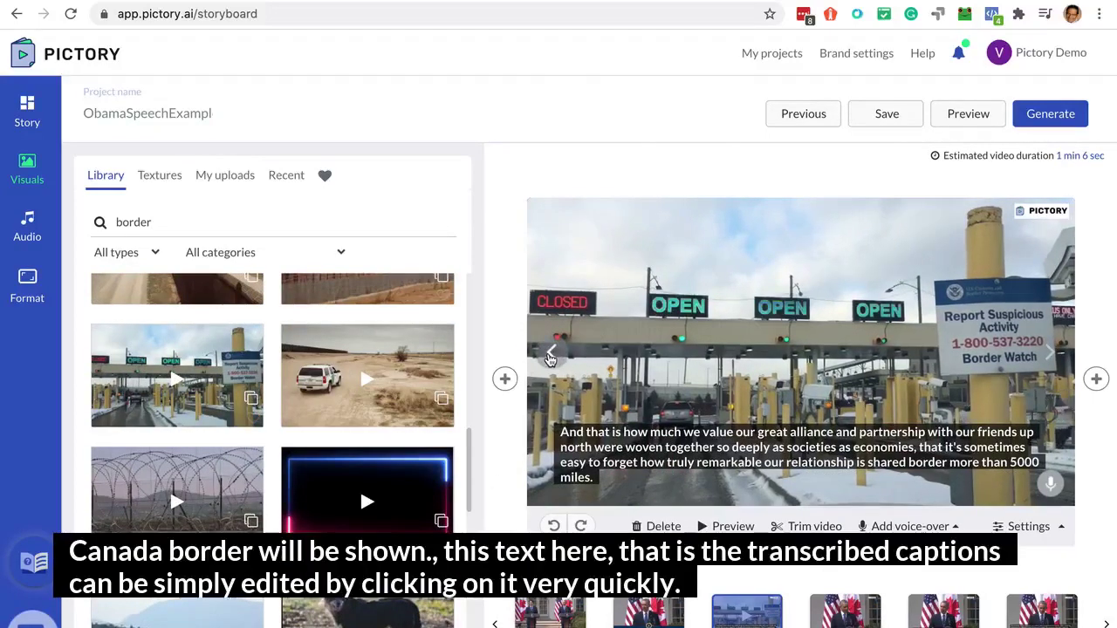
pyautogui.click(551, 358)
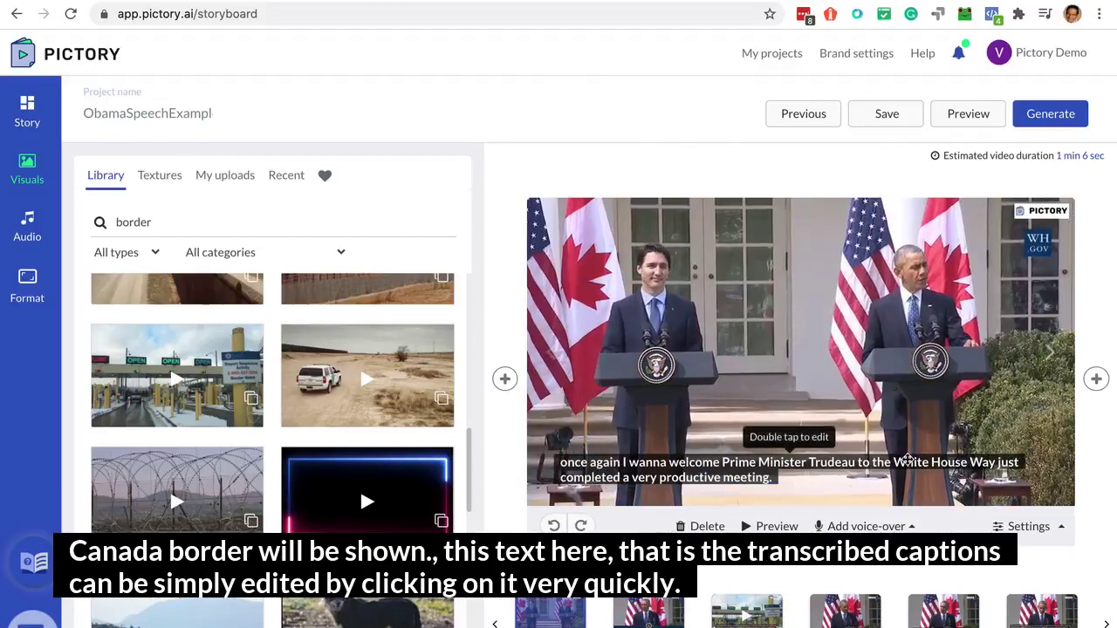
# - Replace 'Way' with 'We' in the title caption so it reads 'White House. We just completed…'
pyautogui.doubleClick(989, 461)
pyautogui.doubleClick(977, 461)
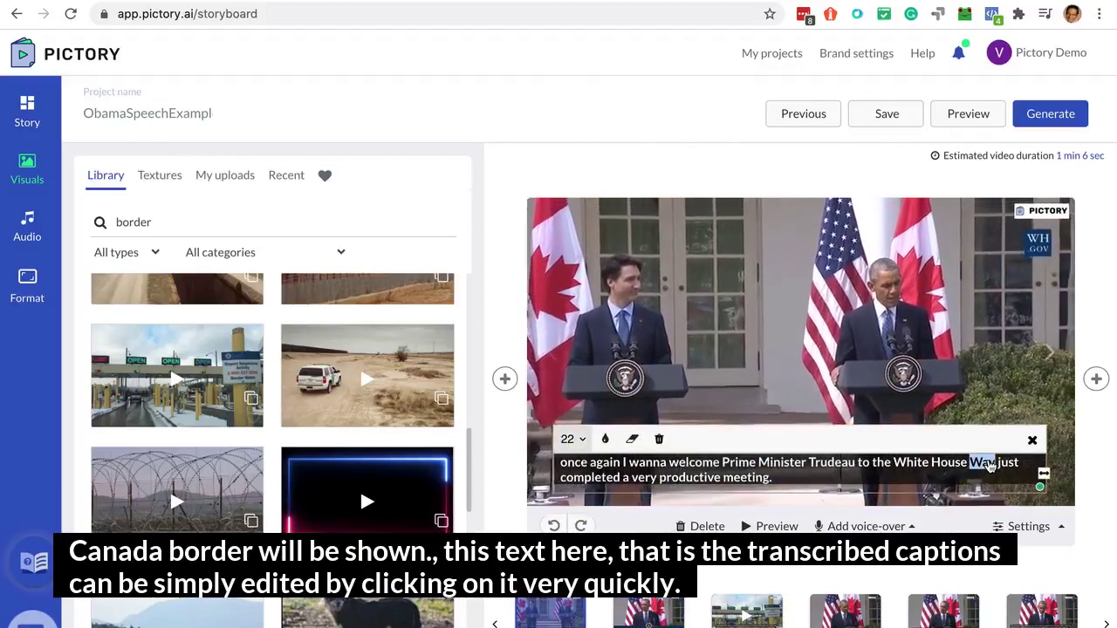
pyautogui.press('BackSpace')
pyautogui.write('We')
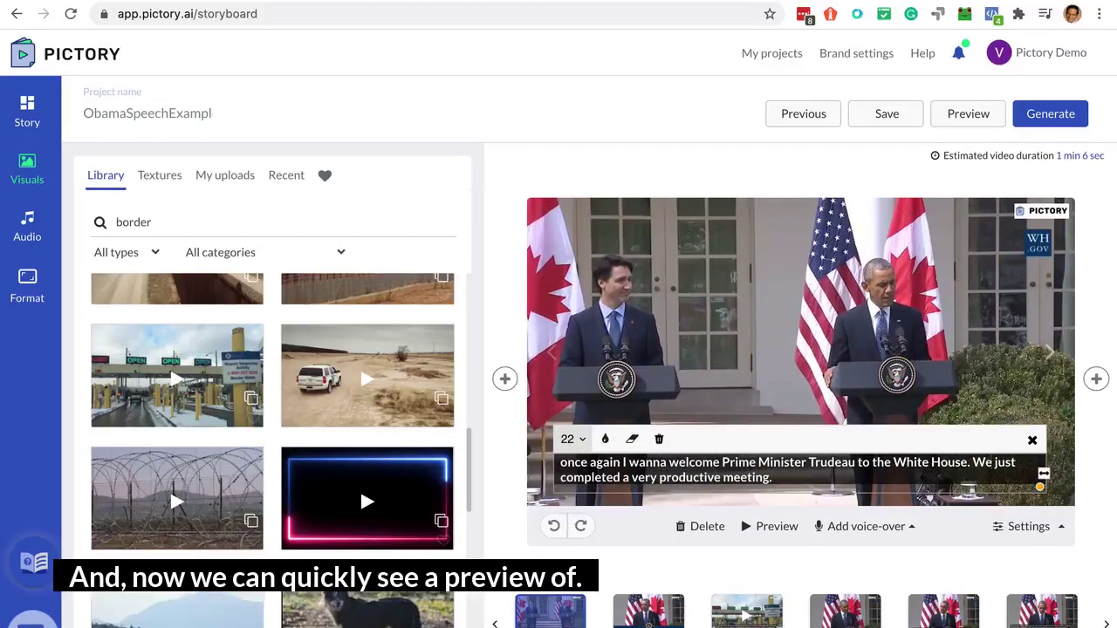
pyautogui.click(982, 224)
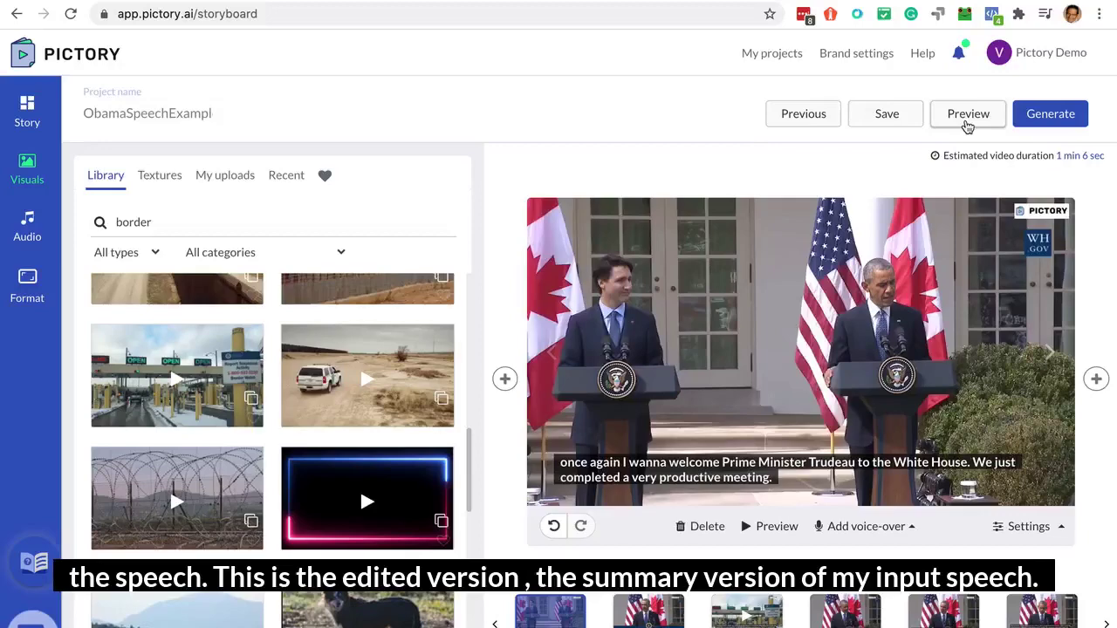
pyautogui.click(967, 126)
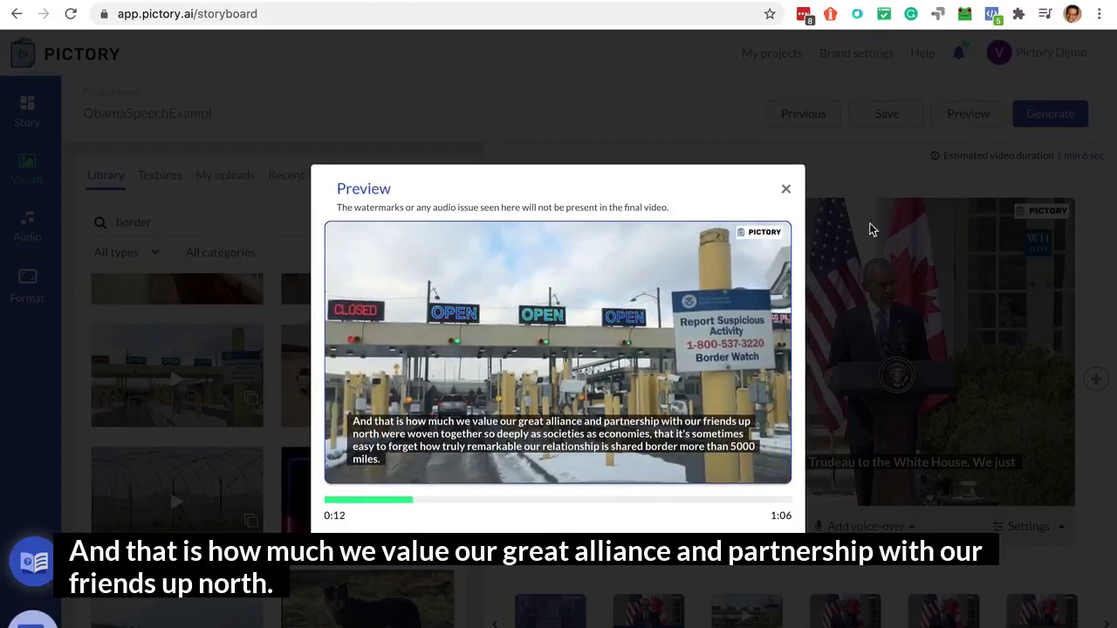
pyautogui.moveTo(557, 375)
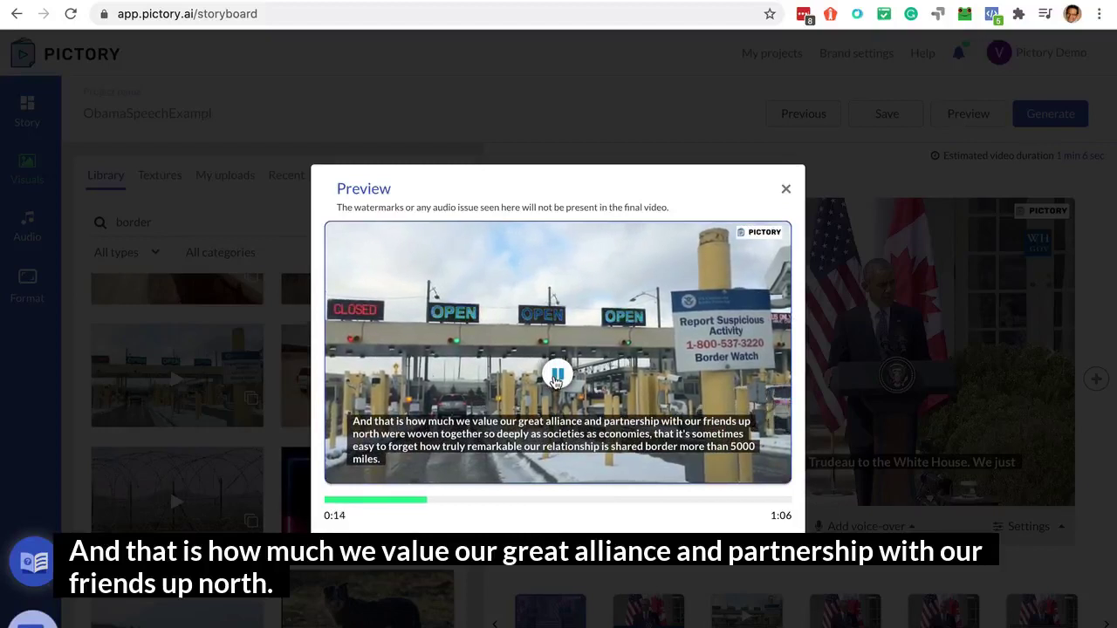
pyautogui.click(557, 375)
pyautogui.click(785, 191)
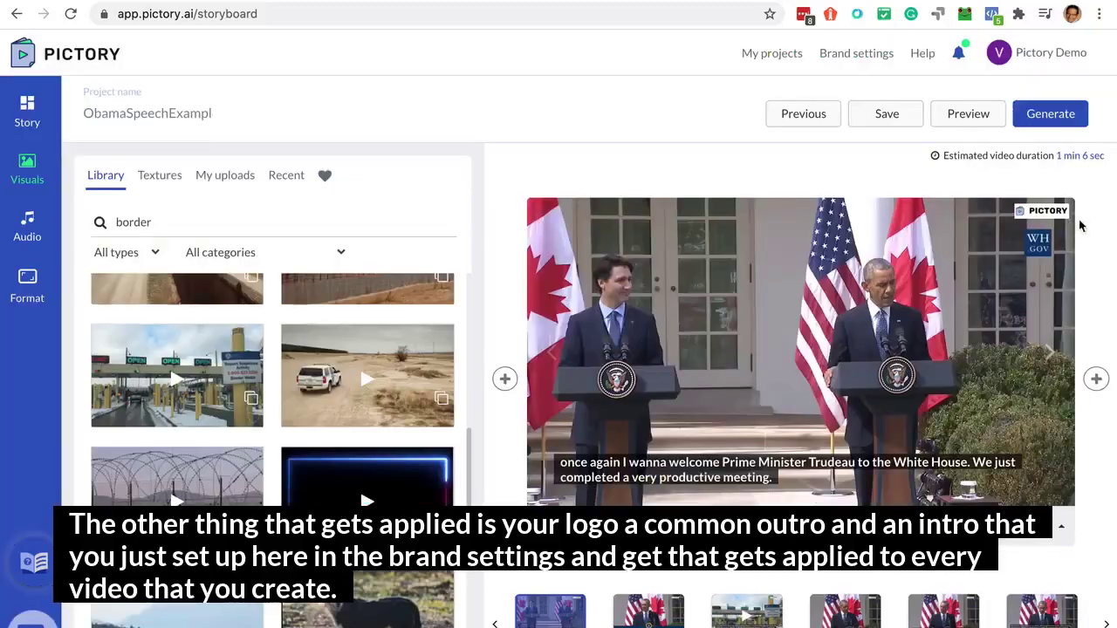
# - Go to the last scene, the PICTORY.AI 'Text to video in minutes' outro
pyautogui.click(1108, 623)
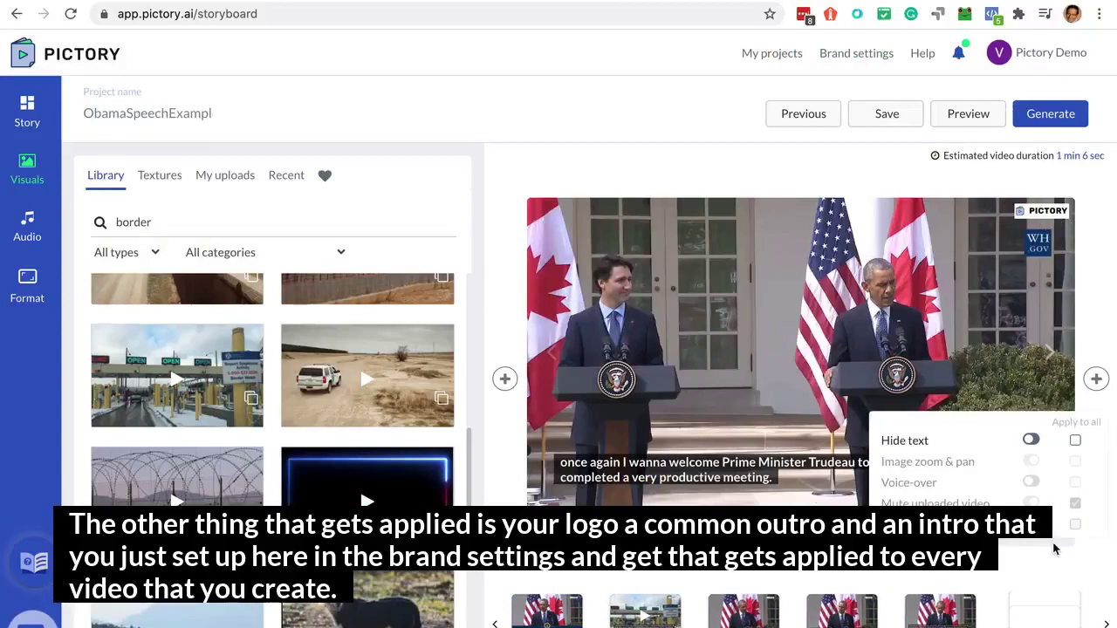
pyautogui.click(1036, 613)
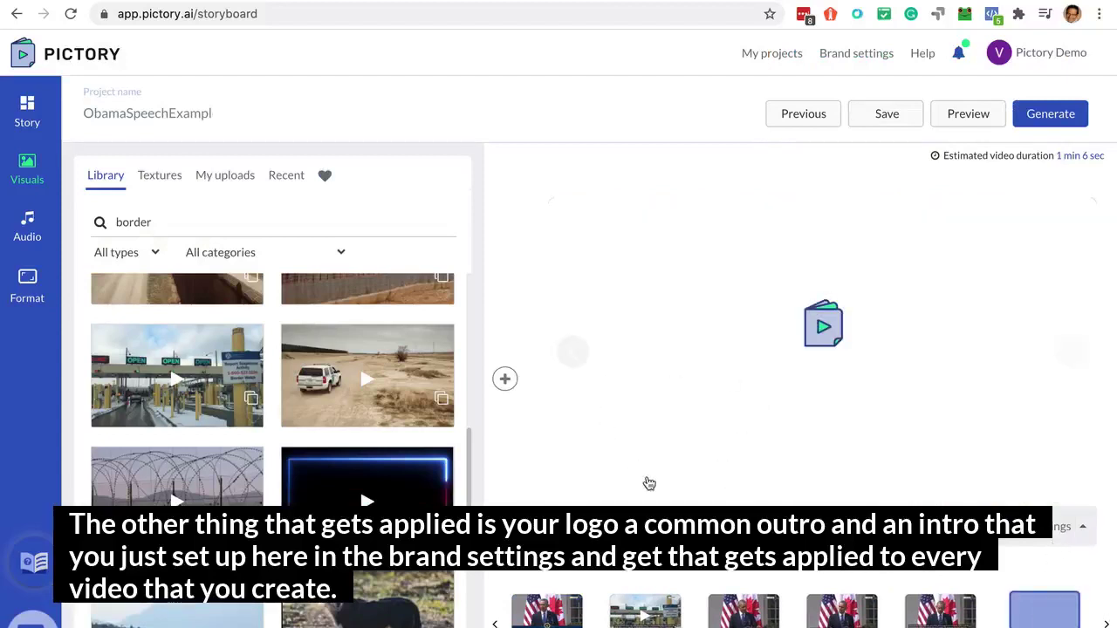